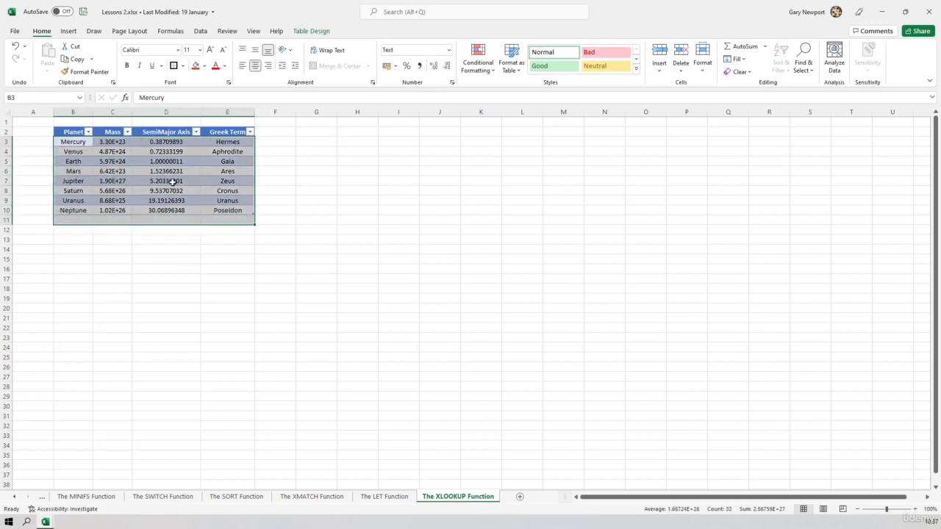
# Step: Enter an XLOOKUP formula in G3 that looks up I3 in the table's Planet column and returns the Mass column
pyautogui.click(316, 139)
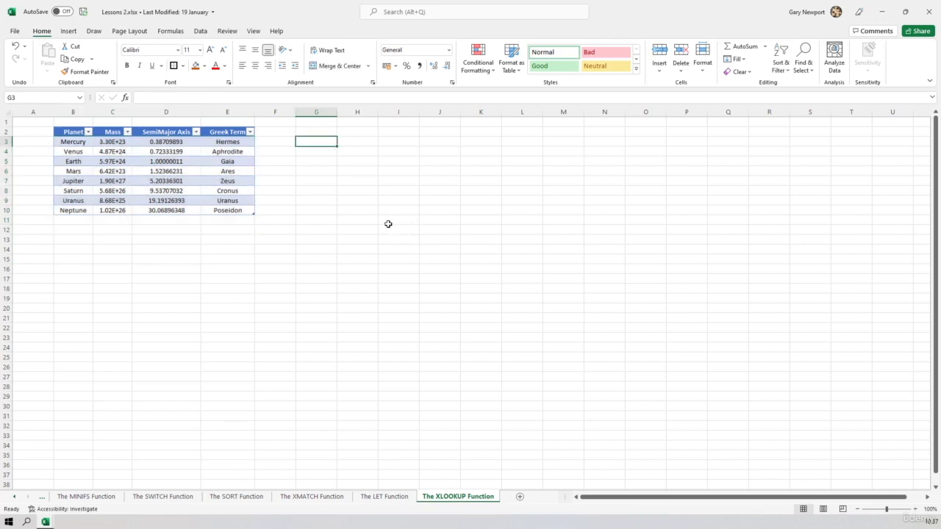
pyautogui.write('=')
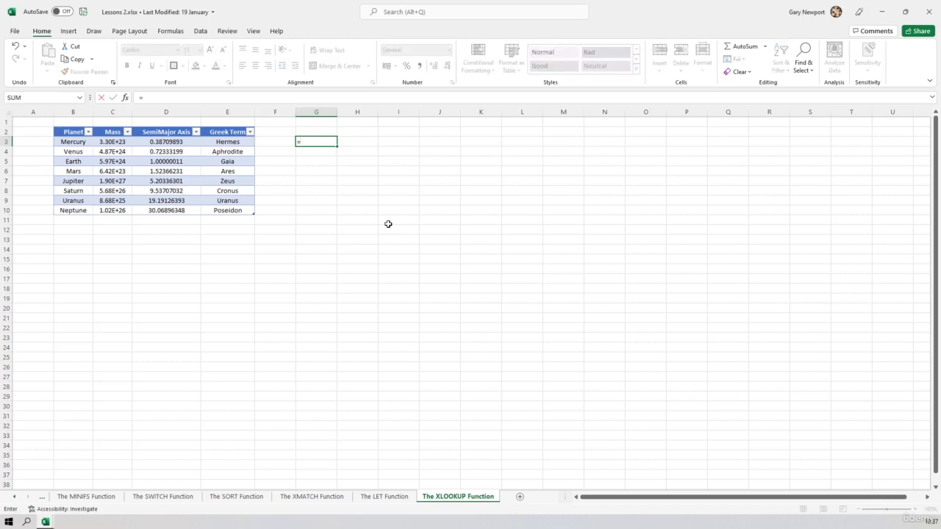
pyautogui.write('xlook')
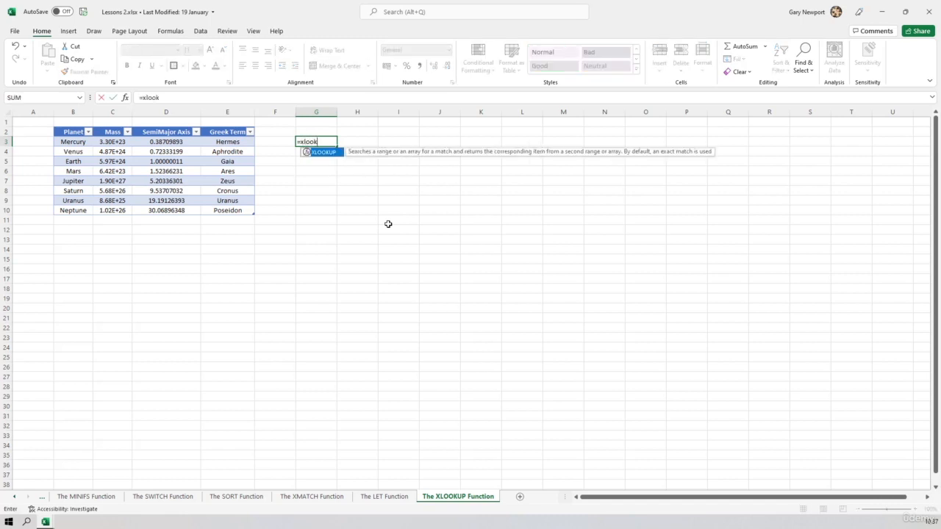
pyautogui.write('up')
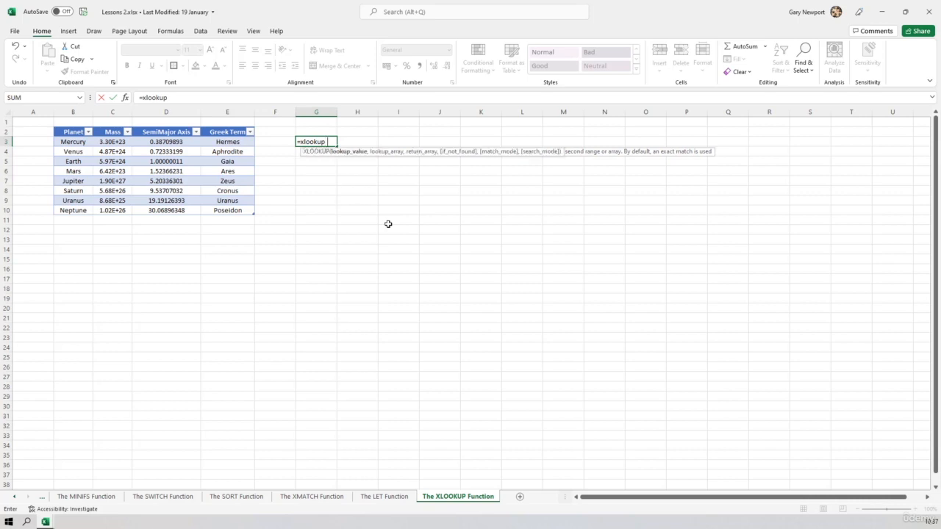
pyautogui.write('(')
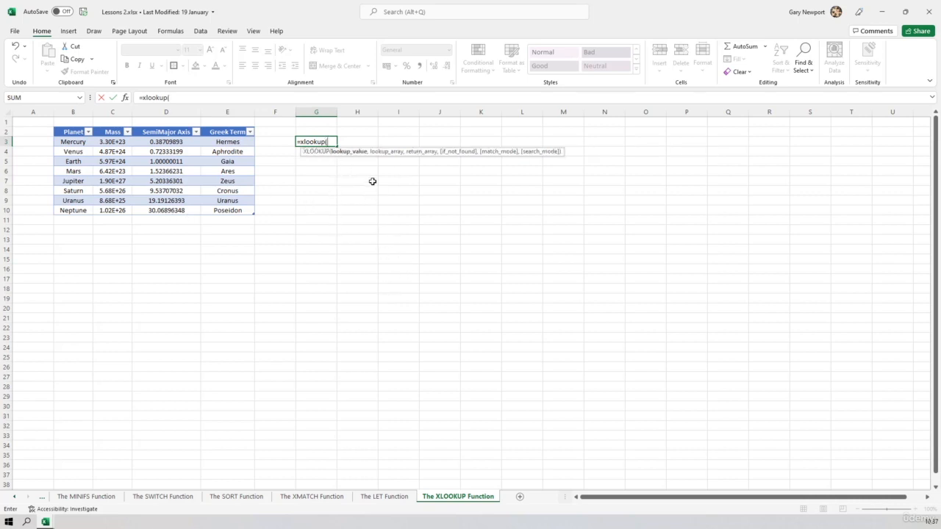
pyautogui.click(397, 142)
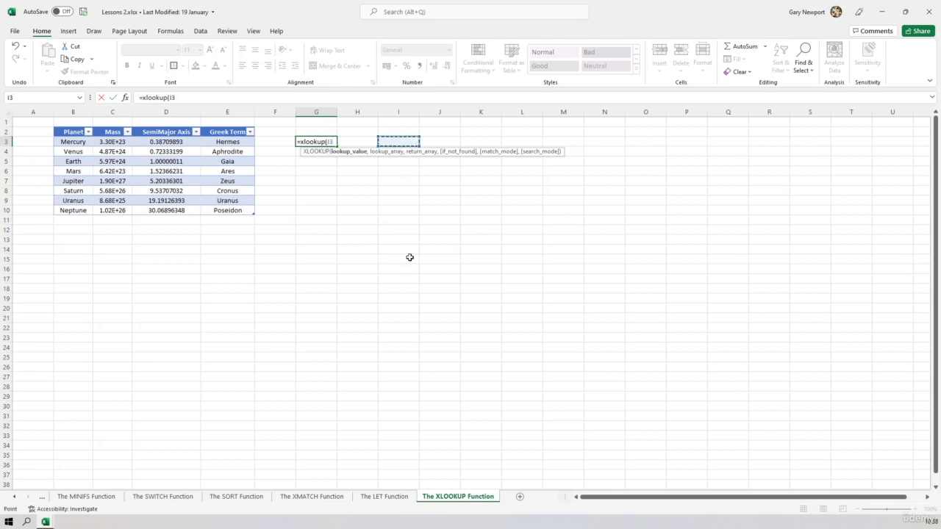
pyautogui.write(',')
pyautogui.moveTo(74, 141); pyautogui.dragTo(73, 211)
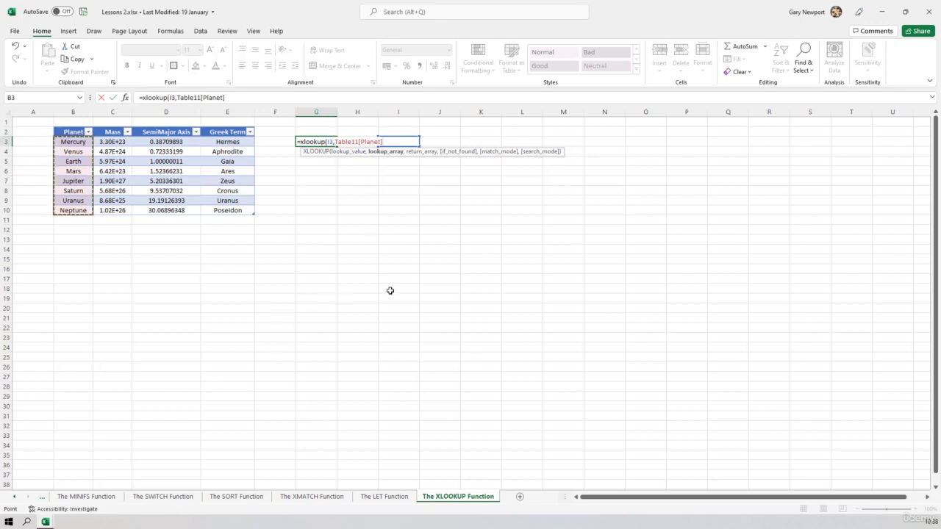
pyautogui.write(',')
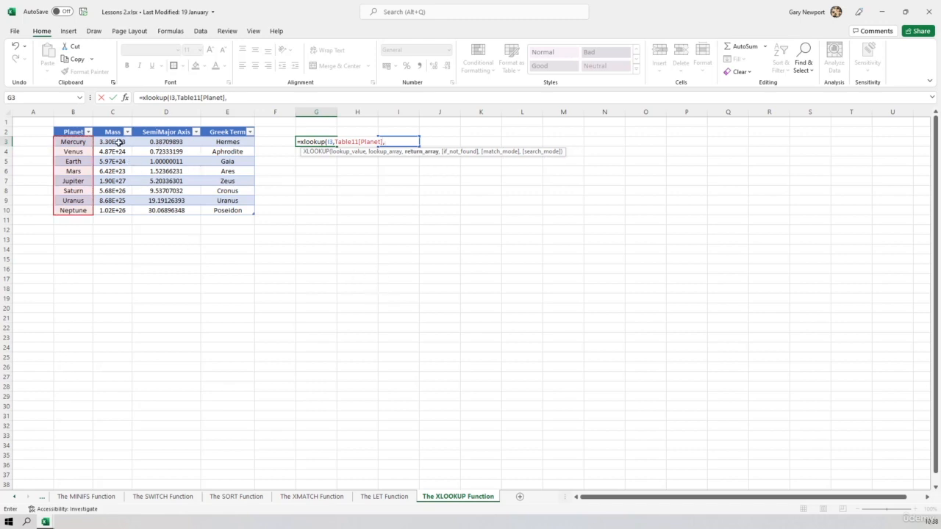
pyautogui.moveTo(119, 142); pyautogui.dragTo(118, 210)
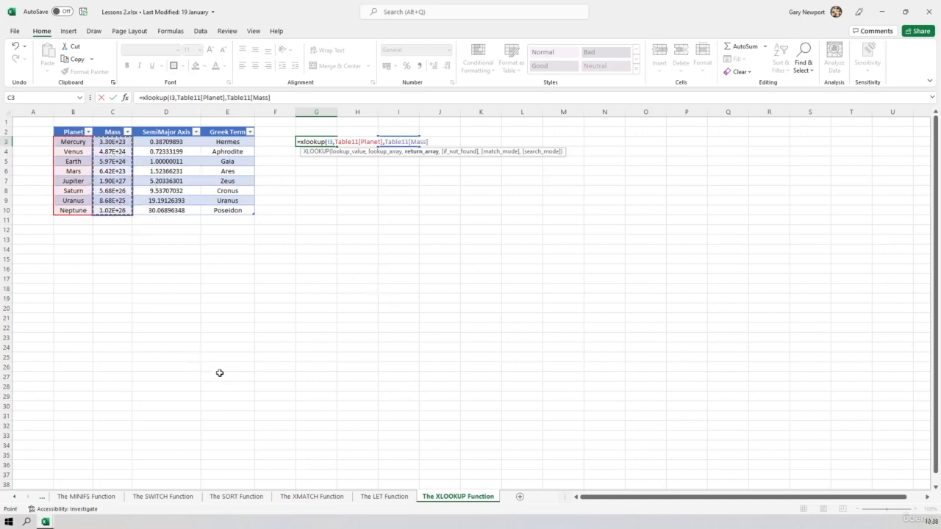
pyautogui.write(')')
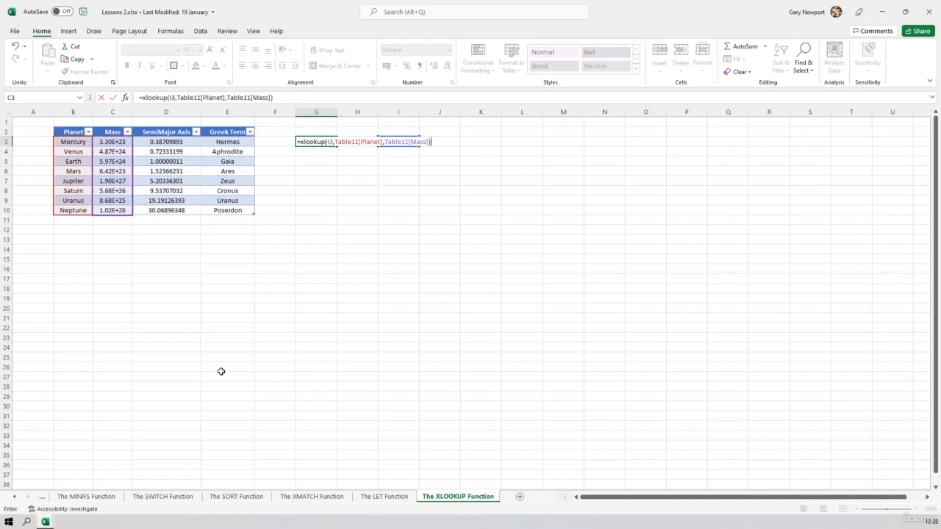
pyautogui.press('Return')
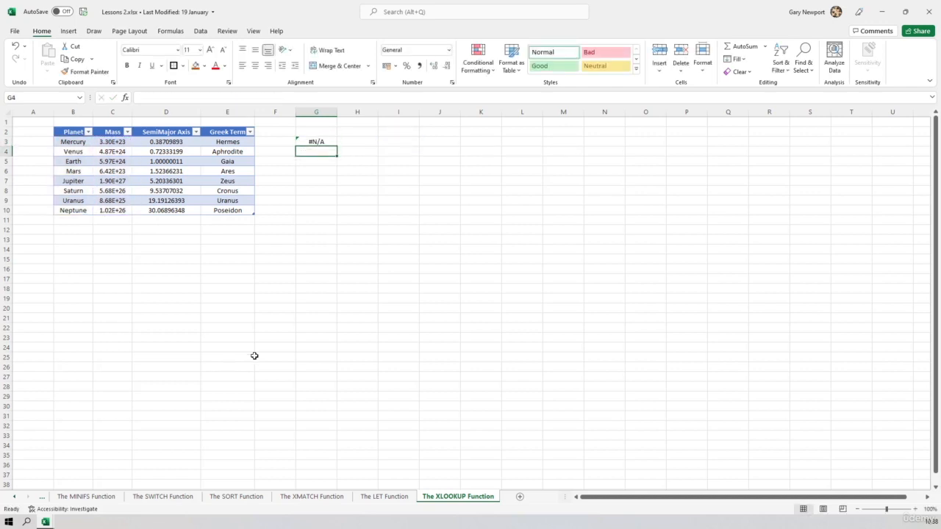
# Step: Add an outline border to cell I3 and enter Mars in it as the lookup value
pyautogui.click(397, 143)
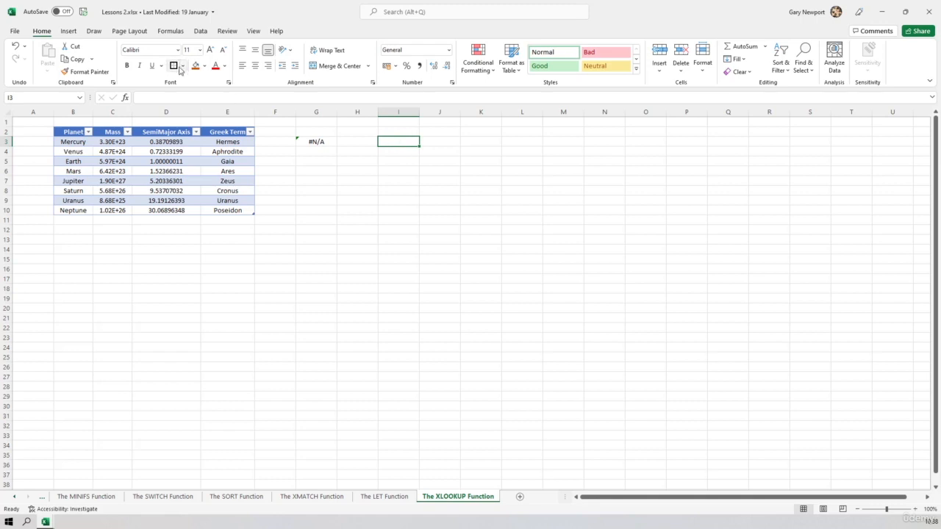
pyautogui.click(423, 229)
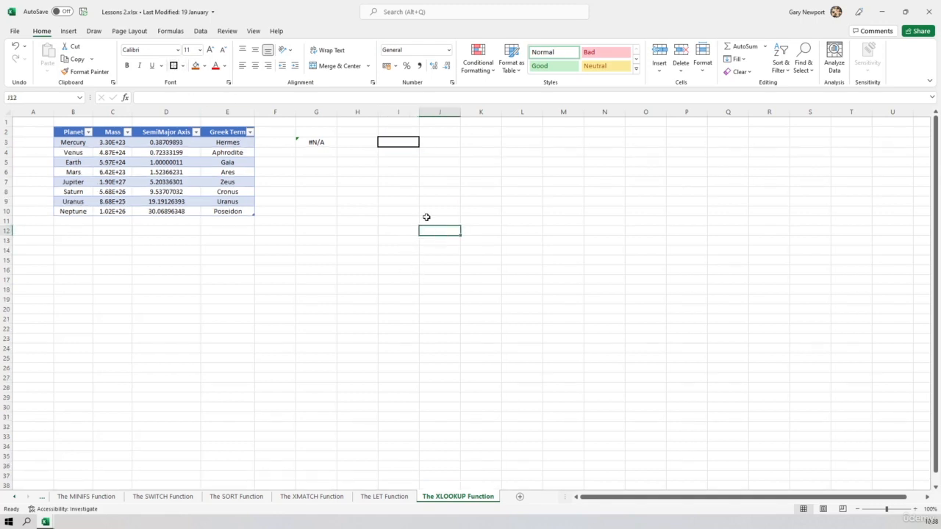
pyautogui.click(397, 141)
pyautogui.write('Mars')
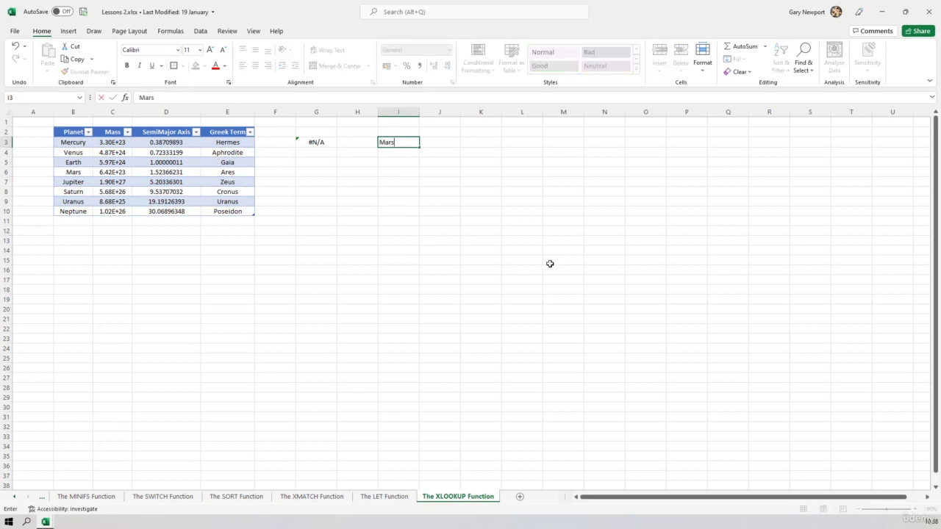
pyautogui.press('Return')
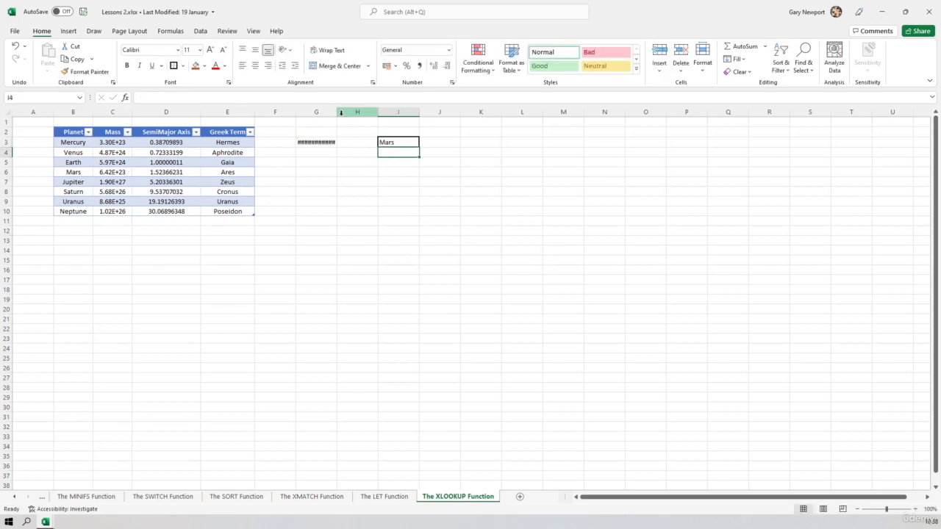
# Step: Format the XLOOKUP result in G3 as Scientific and resize column G to a narrower width that still fits it
pyautogui.doubleClick(337, 112)
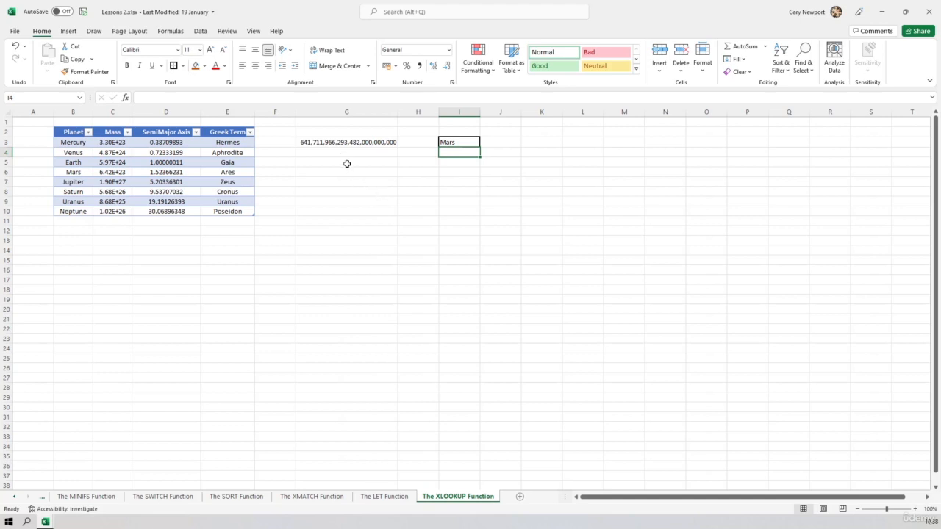
pyautogui.click(343, 141)
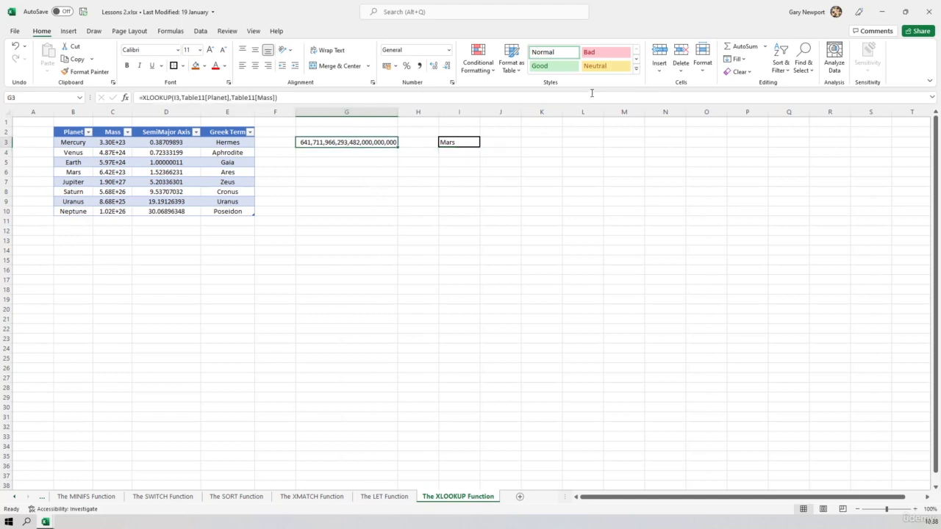
pyautogui.click(449, 50)
pyautogui.click(419, 279)
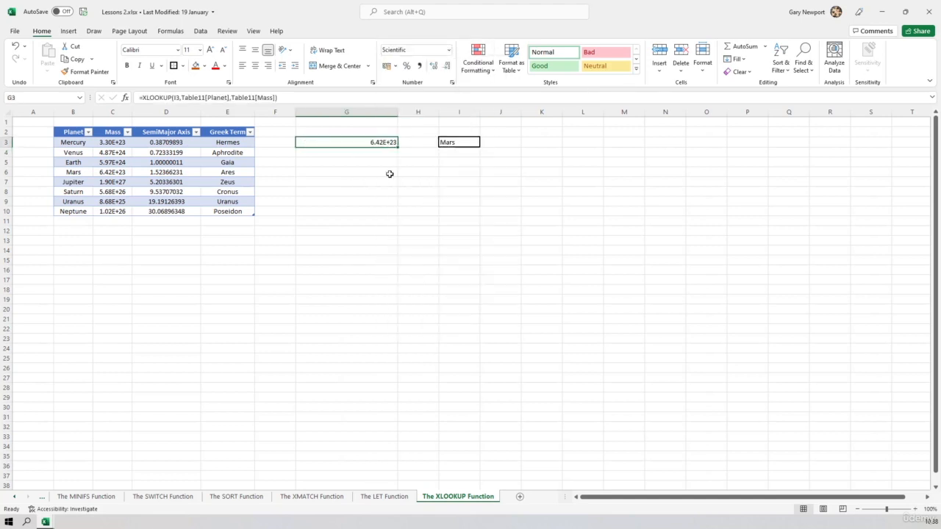
pyautogui.moveTo(398, 111); pyautogui.dragTo(361, 114)
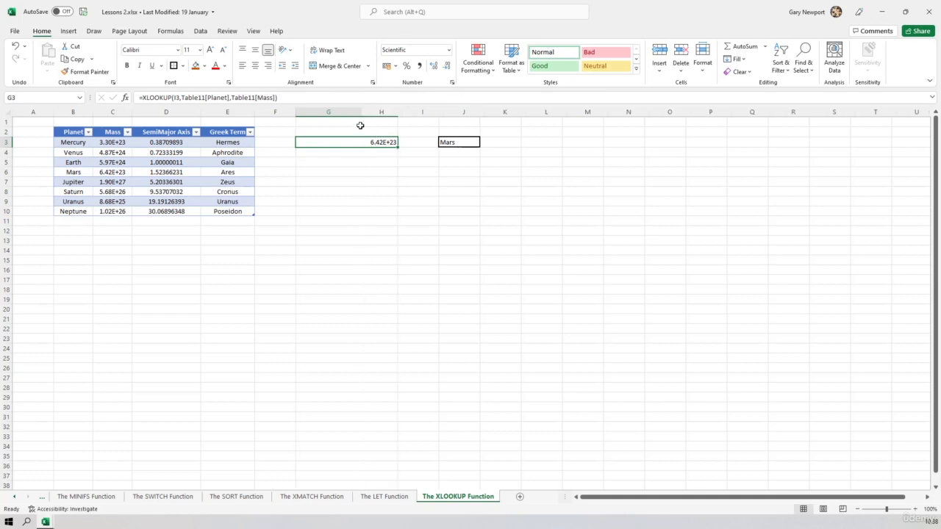
# Step: Enter a VLOOKUP formula in G5 that looks up I3 in the whole planet table, Table11, and returns column 2
pyautogui.click(334, 163)
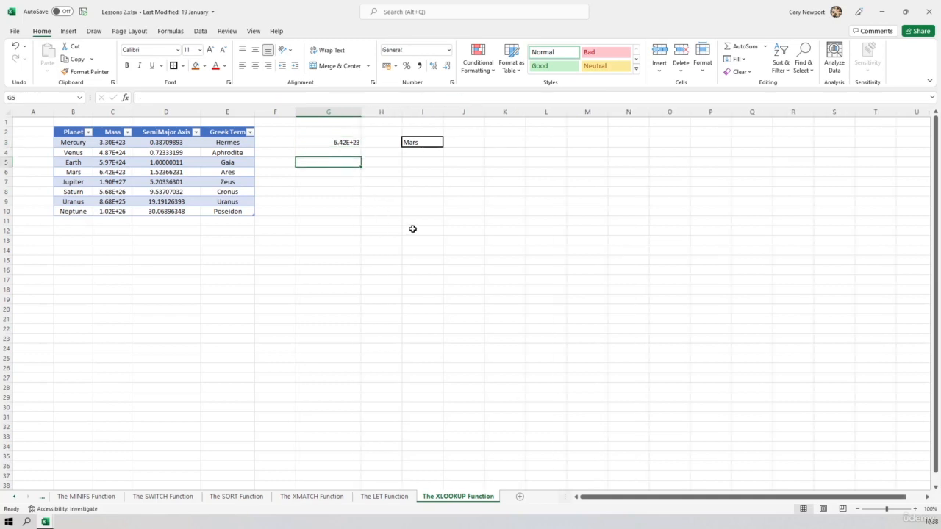
pyautogui.write('=vlookup')
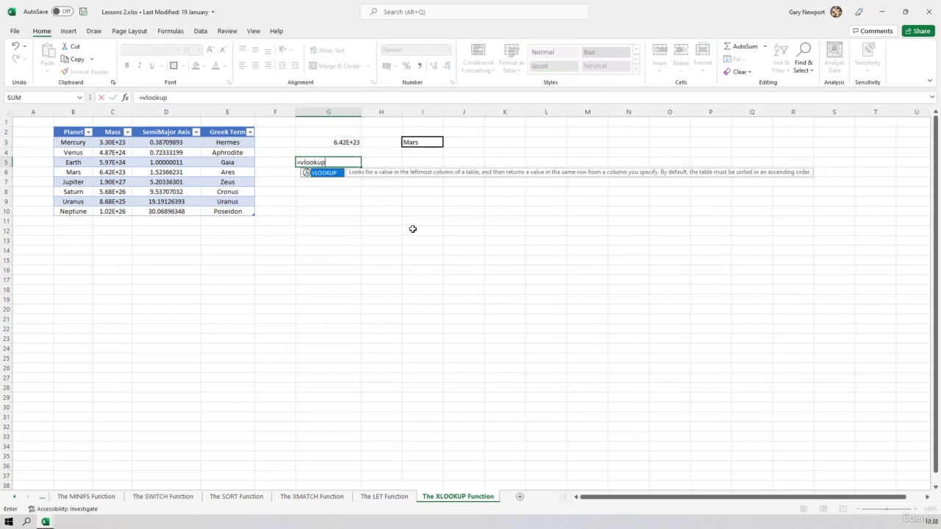
pyautogui.write('(')
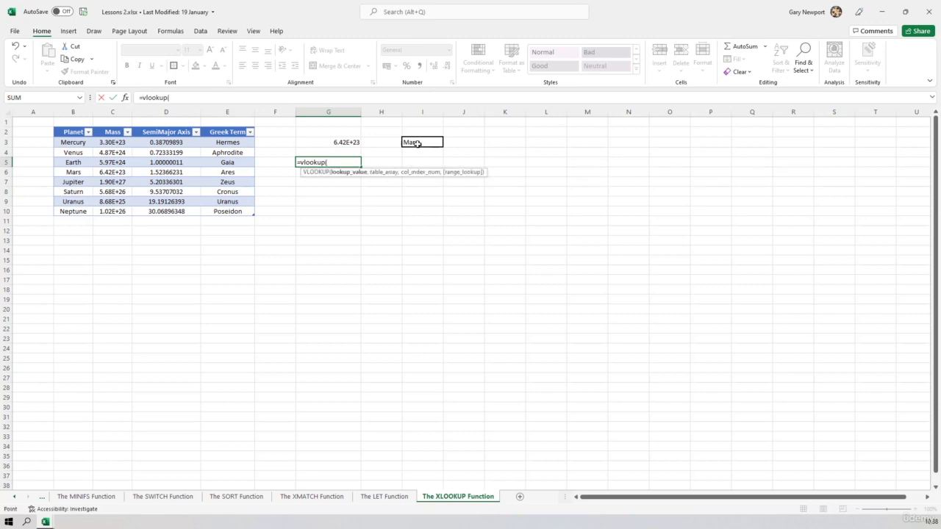
pyautogui.click(417, 143)
pyautogui.write(',')
pyautogui.click(69, 141)
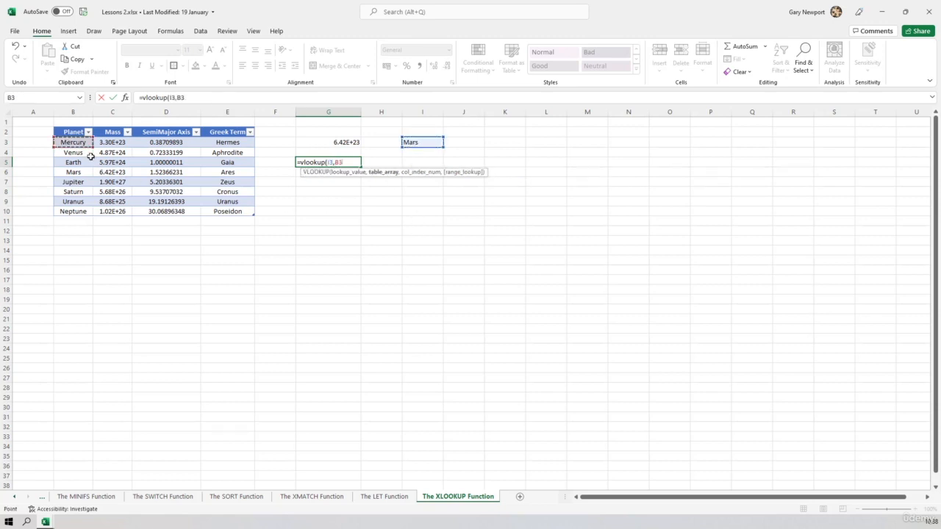
pyautogui.moveTo(90, 156); pyautogui.dragTo(254, 215)
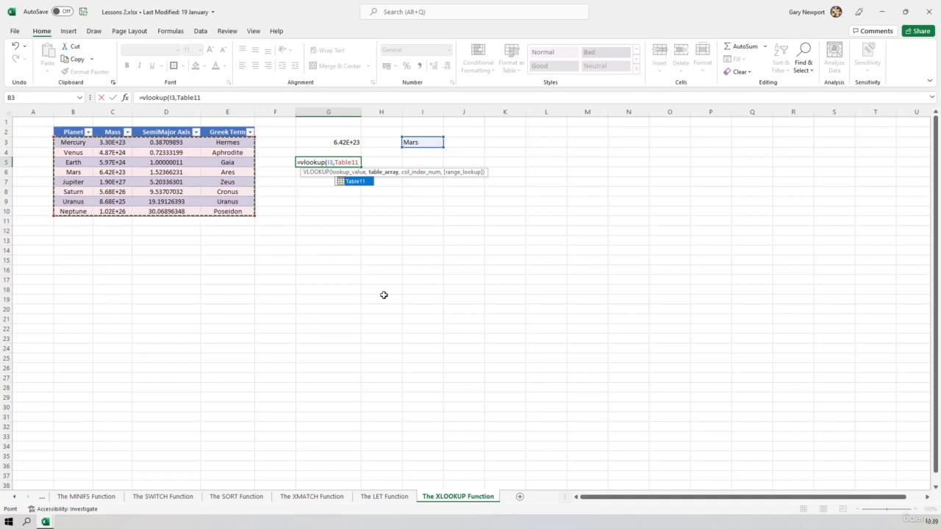
pyautogui.write(',')
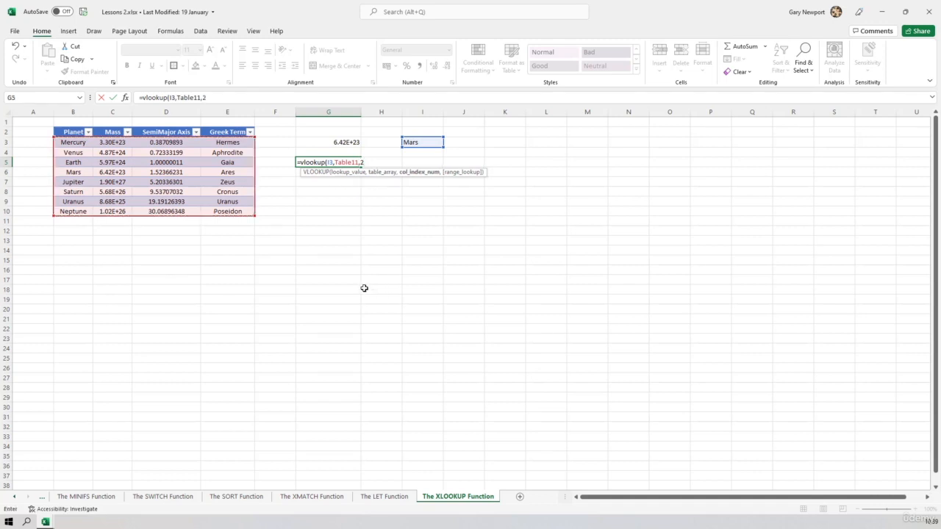
pyautogui.write('2)')
pyautogui.press('Return')
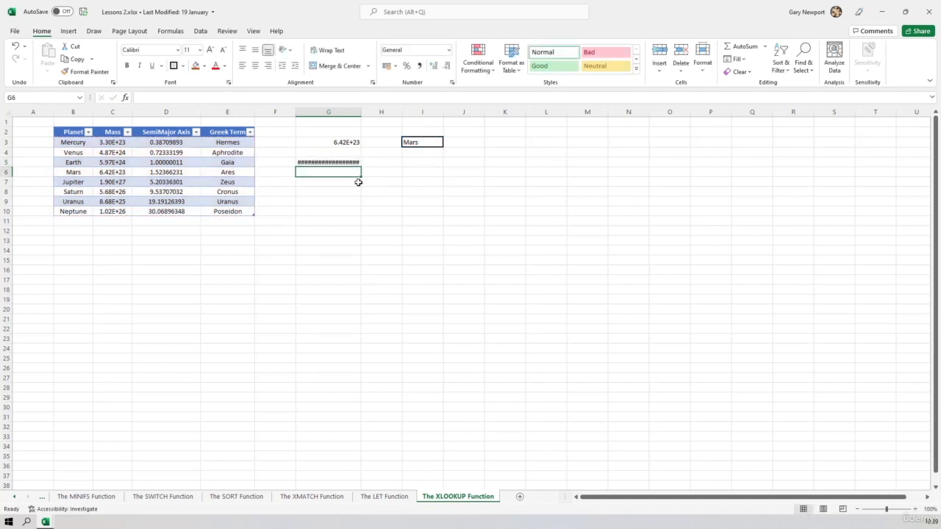
# Step: Format the VLOOKUP result in G5 as Scientific
pyautogui.click(346, 162)
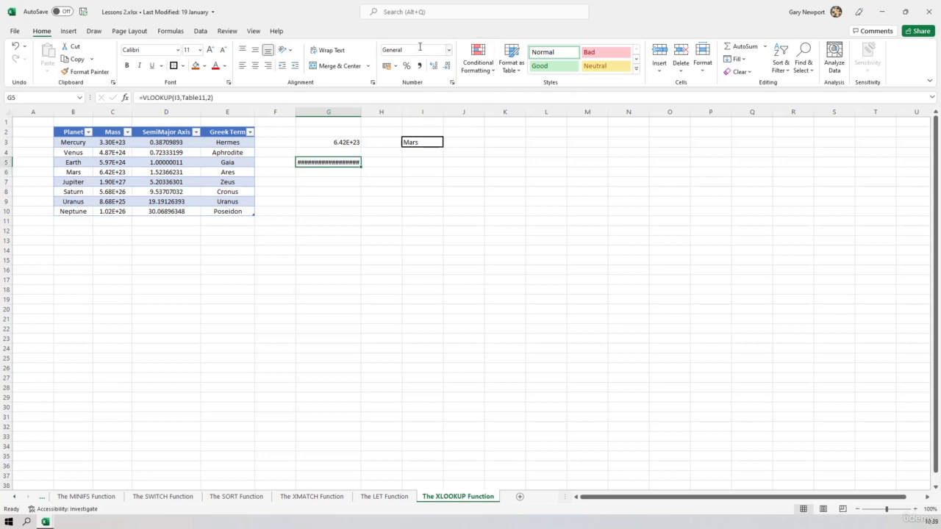
pyautogui.click(448, 52)
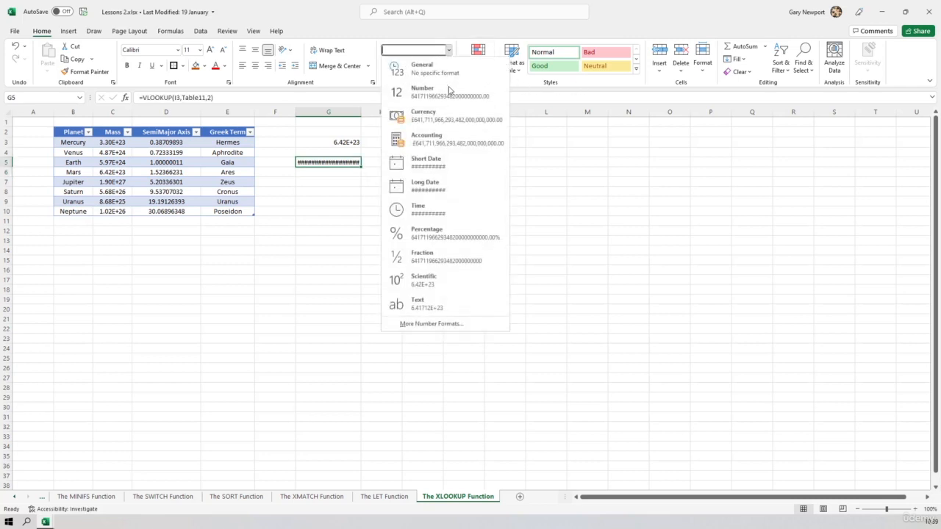
pyautogui.click(425, 285)
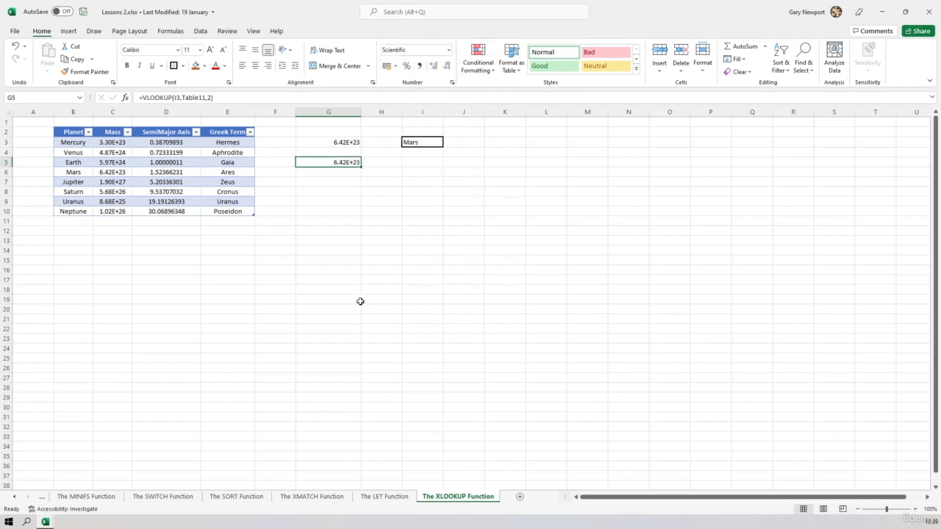
# Step: Compare the XLOOKUP formula in G3 with the VLOOKUP formula in G5, examining the lookup and return ranges each one references
pyautogui.click(336, 142)
pyautogui.click(335, 162)
pyautogui.click(334, 143)
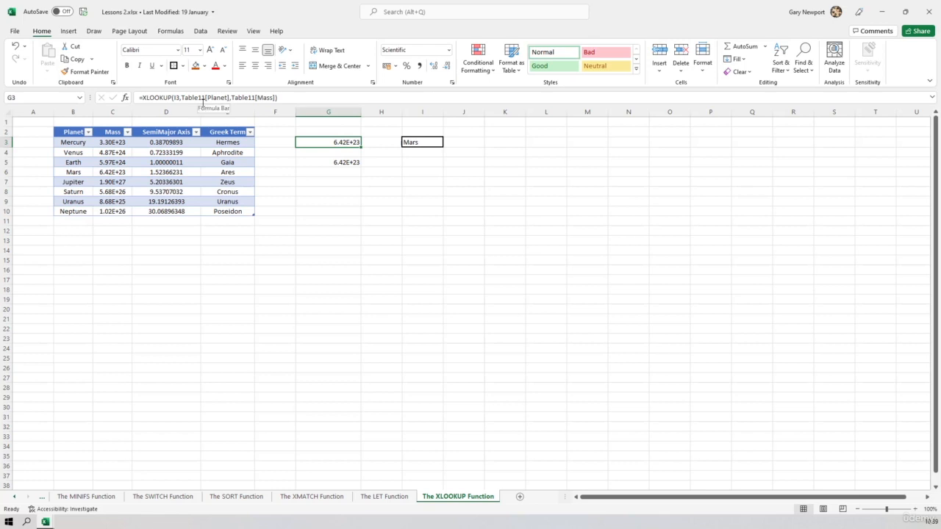
pyautogui.click(355, 161)
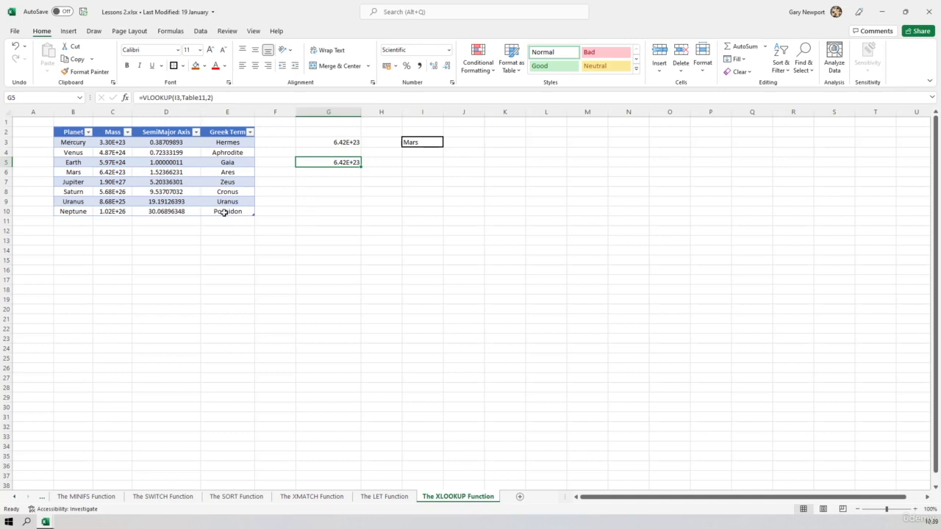
pyautogui.click(352, 142)
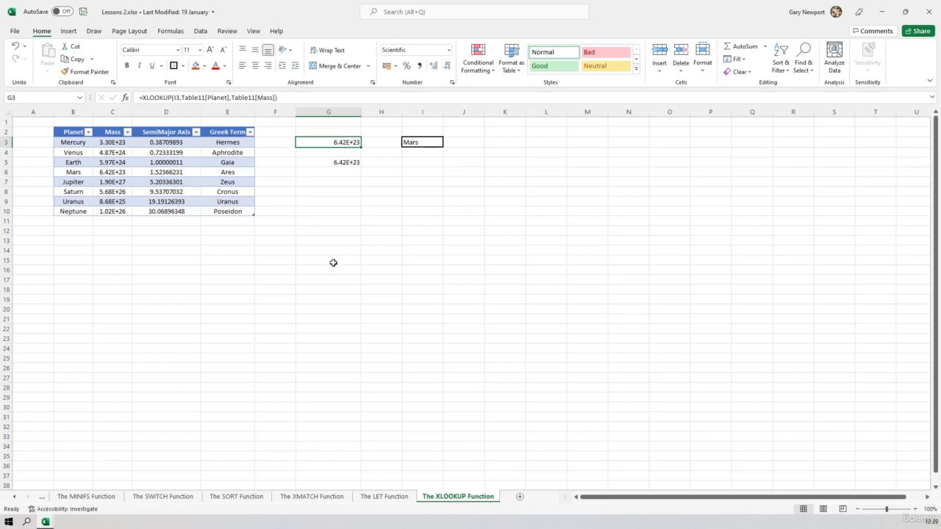
pyautogui.click(336, 161)
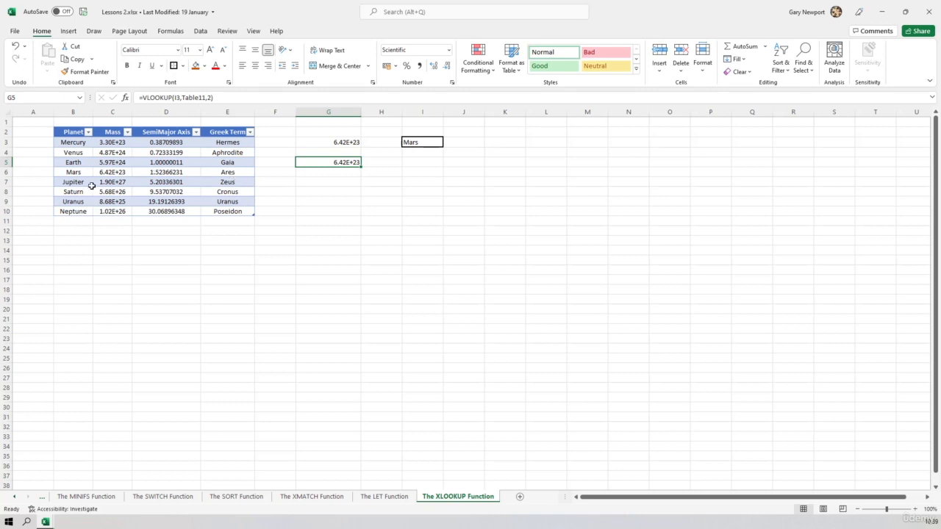
pyautogui.click(346, 142)
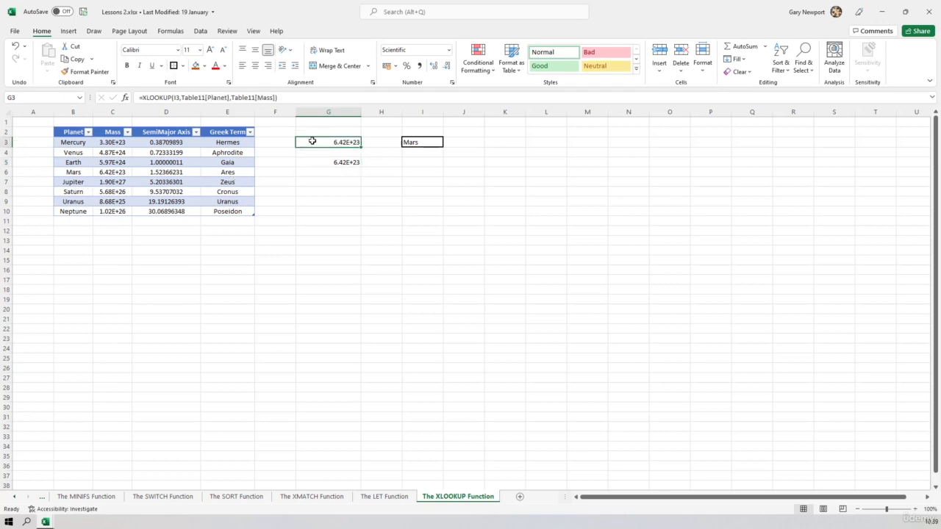
pyautogui.click(222, 98)
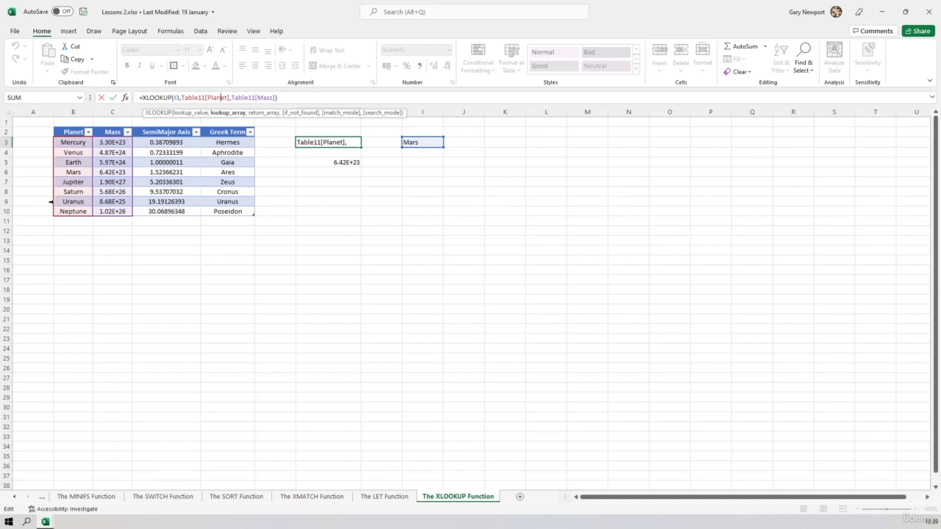
# Step: Change the lookup array of the XLOOKUP formula in G3 to the table's Greek Term column, Table11[Greek Term]
pyautogui.click(52, 201)
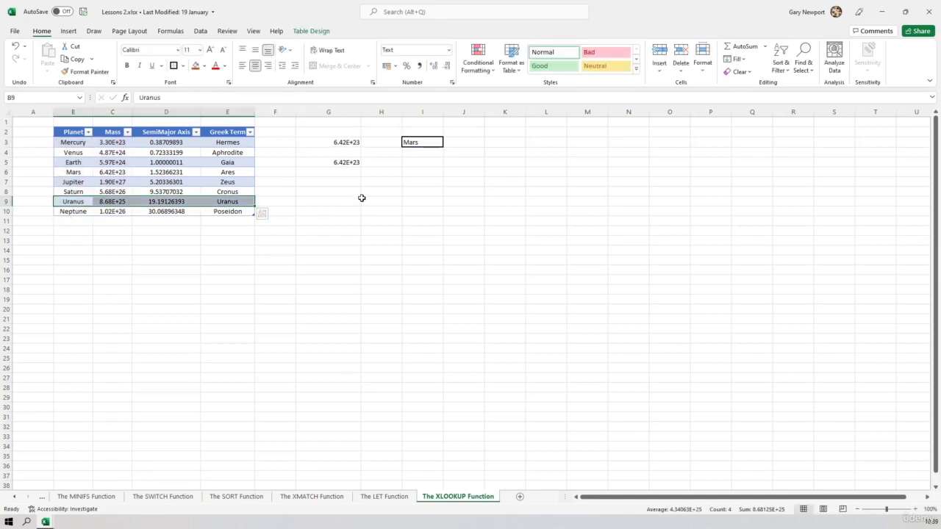
pyautogui.click(342, 141)
pyautogui.click(215, 98)
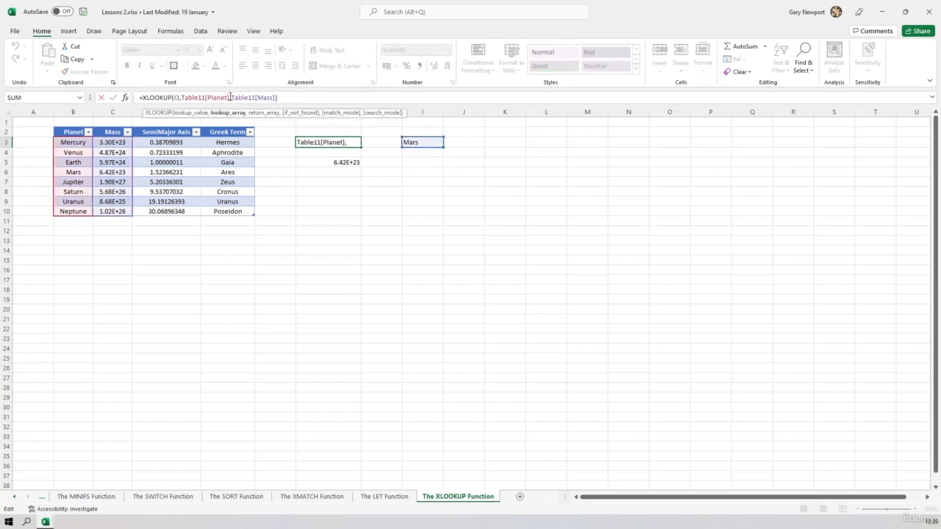
pyautogui.moveTo(230, 98); pyautogui.dragTo(181, 97)
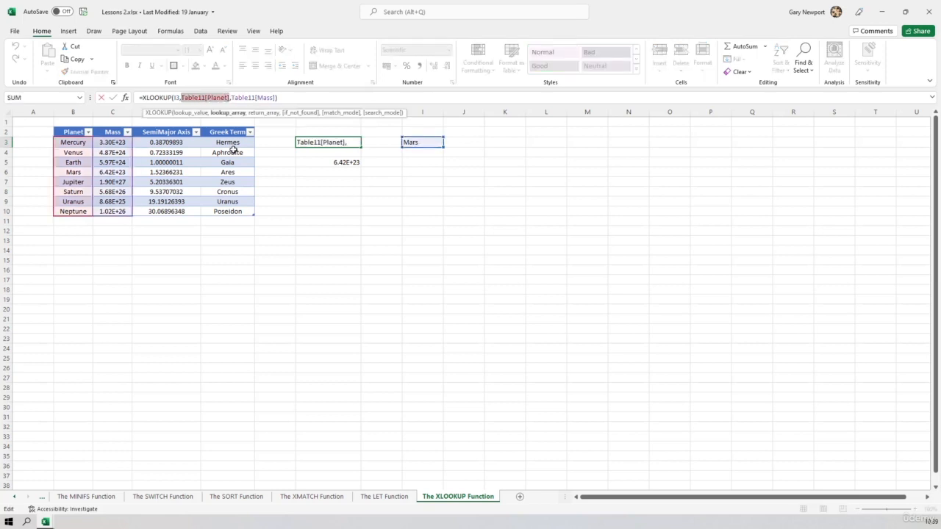
pyautogui.moveTo(230, 142); pyautogui.dragTo(227, 211)
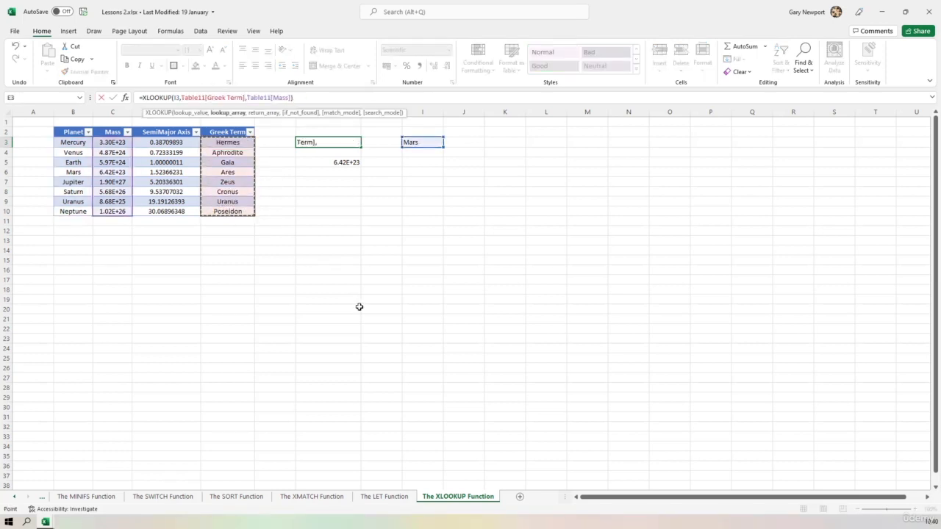
pyautogui.press('Return')
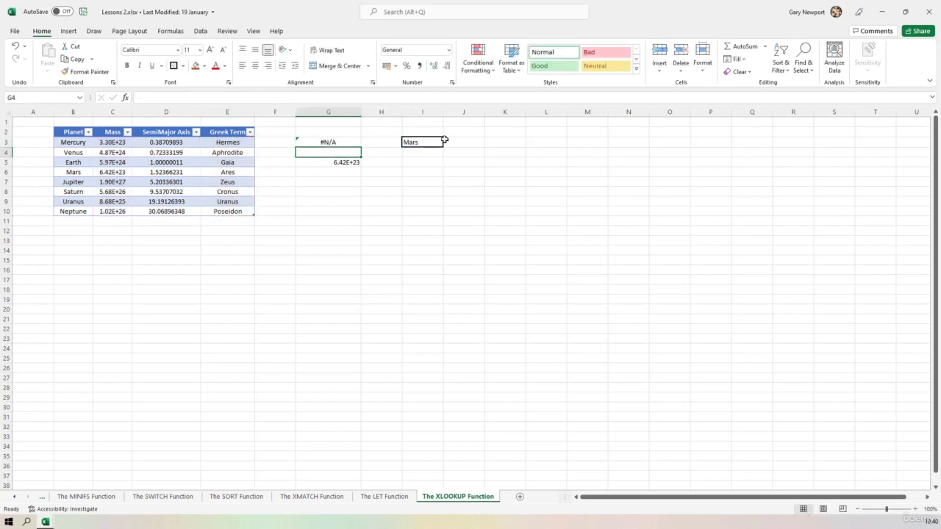
# Step: Set the lookup value in I3 to Ares
pyautogui.click(423, 142)
pyautogui.write('Are')
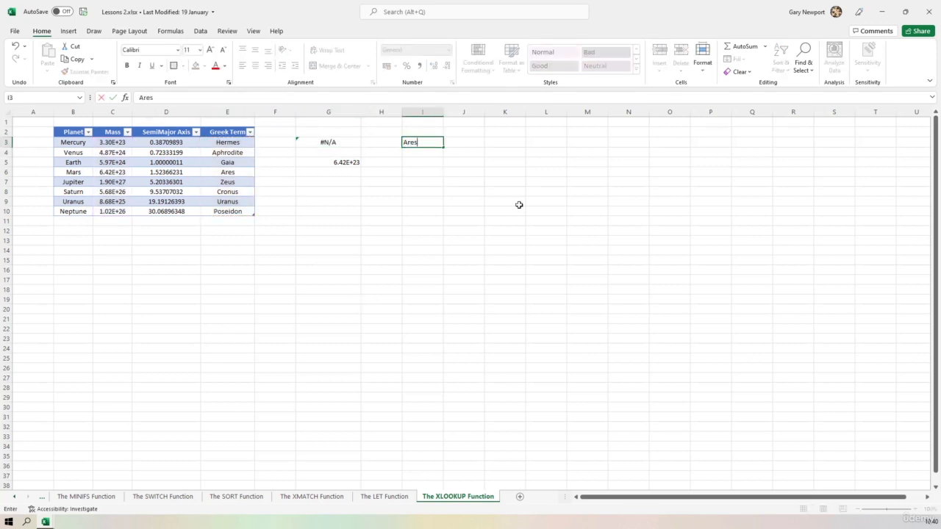
pyautogui.press('Return')
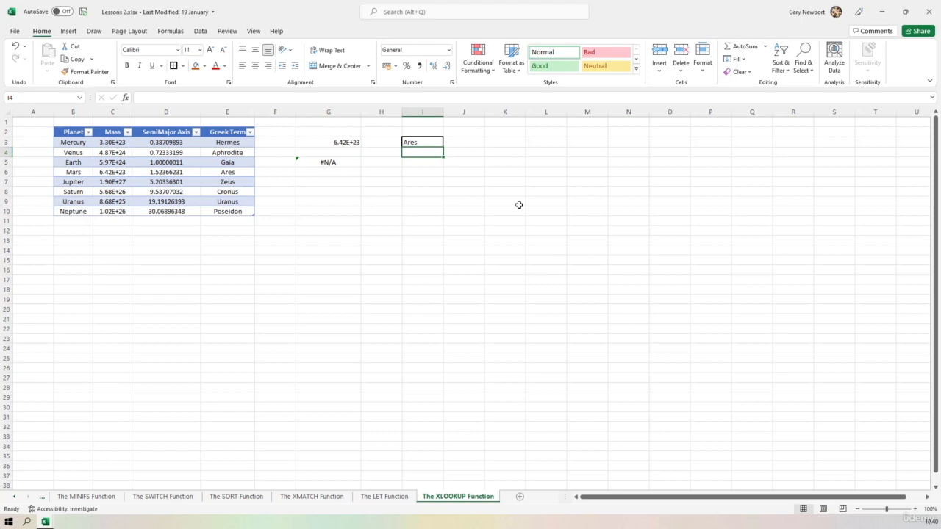
# Step: Examine which table ranges the VLOOKUP in G5 and the XLOOKUP in G3 use when searching for a Greek term
pyautogui.click(328, 162)
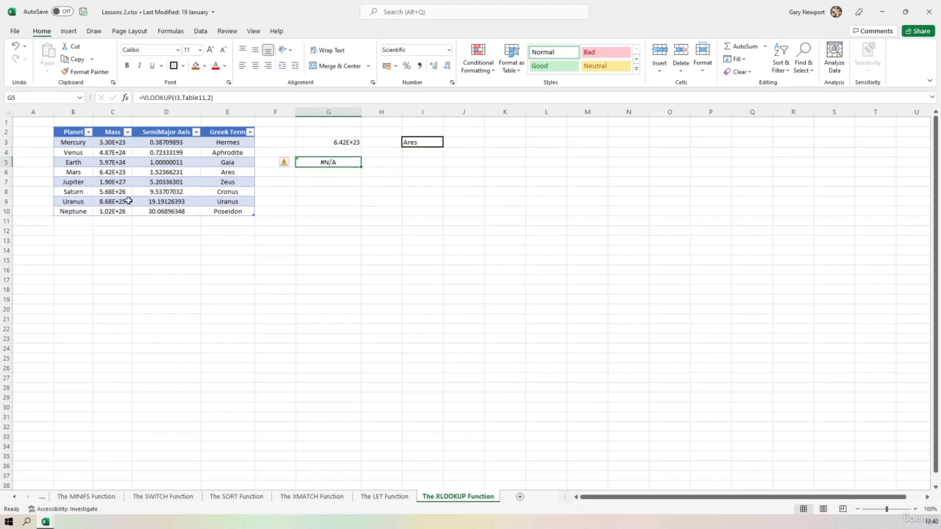
pyautogui.click(188, 96)
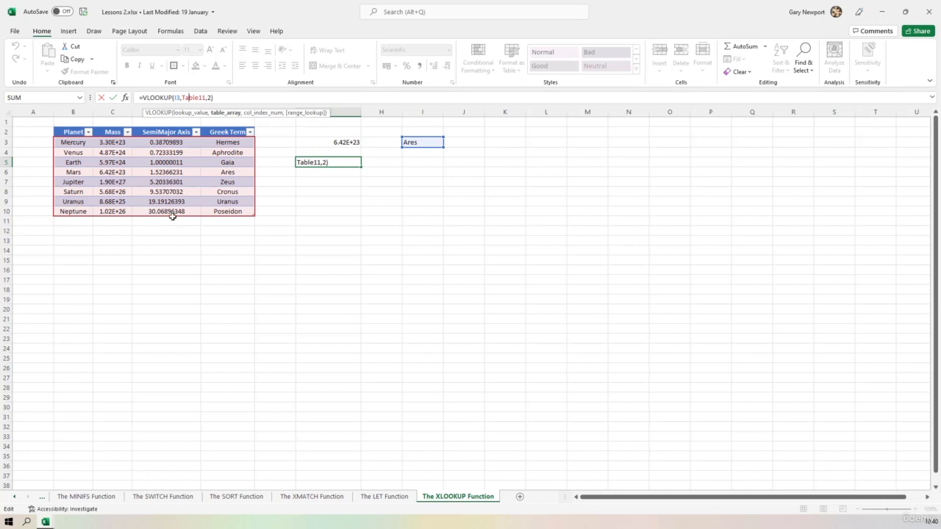
pyautogui.hotkey('ctrl', 'Return')
pyautogui.click(345, 141)
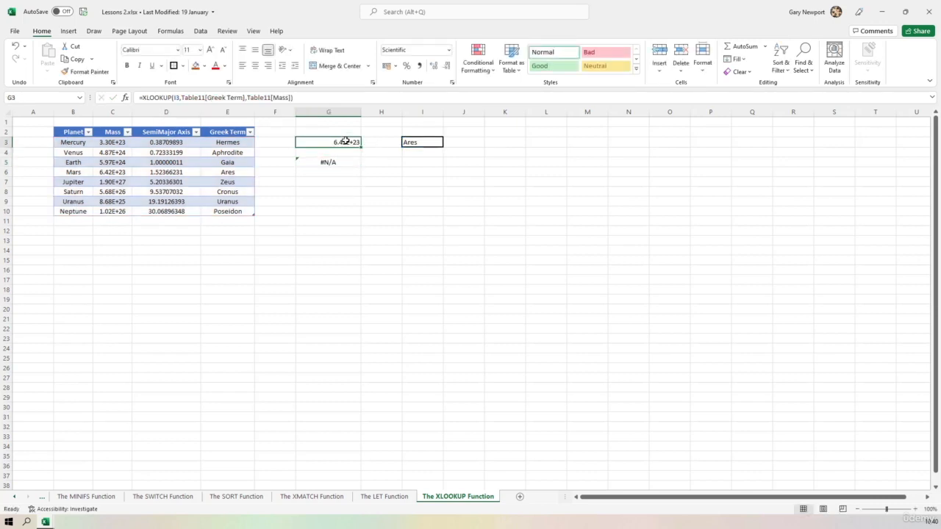
pyautogui.click(224, 97)
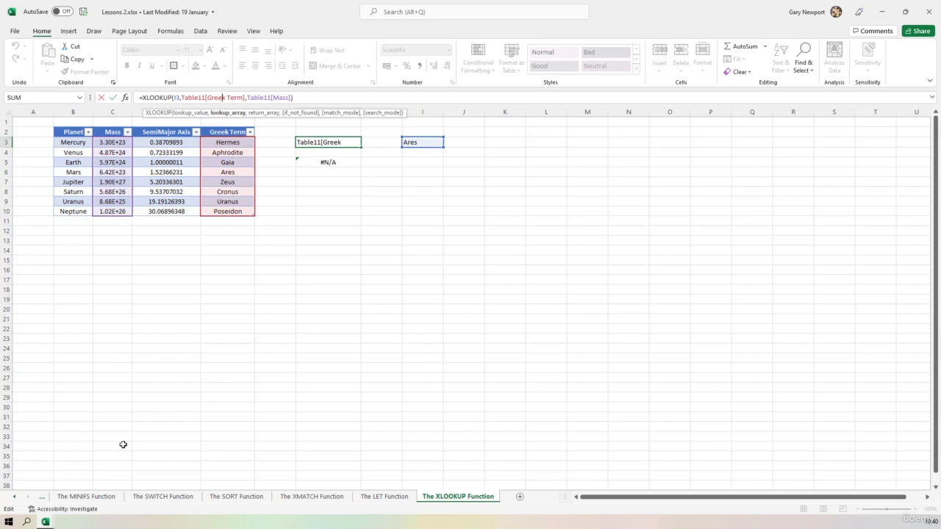
pyautogui.hotkey('ctrl', 'Return')
pyautogui.click(311, 22)
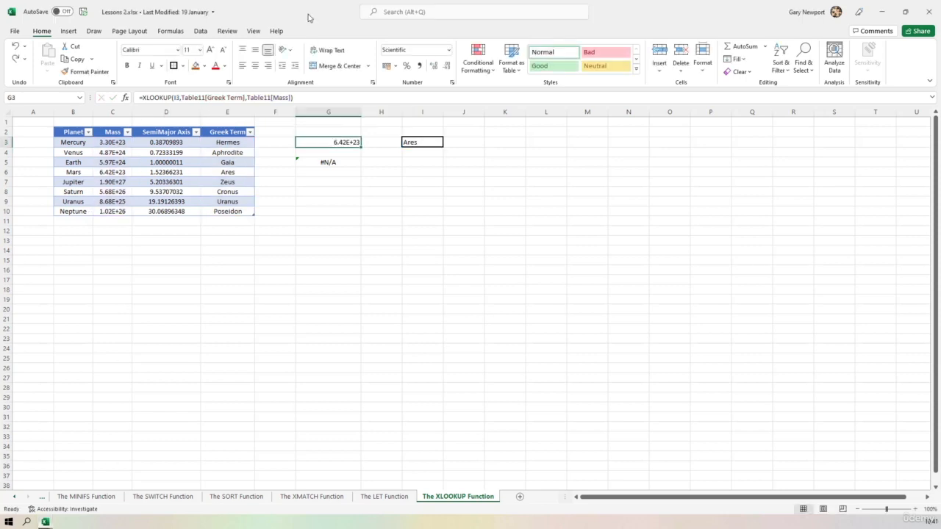
# Step: Copy the table's Mass values to B21:B28 as values only and format them as Scientific
pyautogui.moveTo(117, 143); pyautogui.dragTo(115, 207)
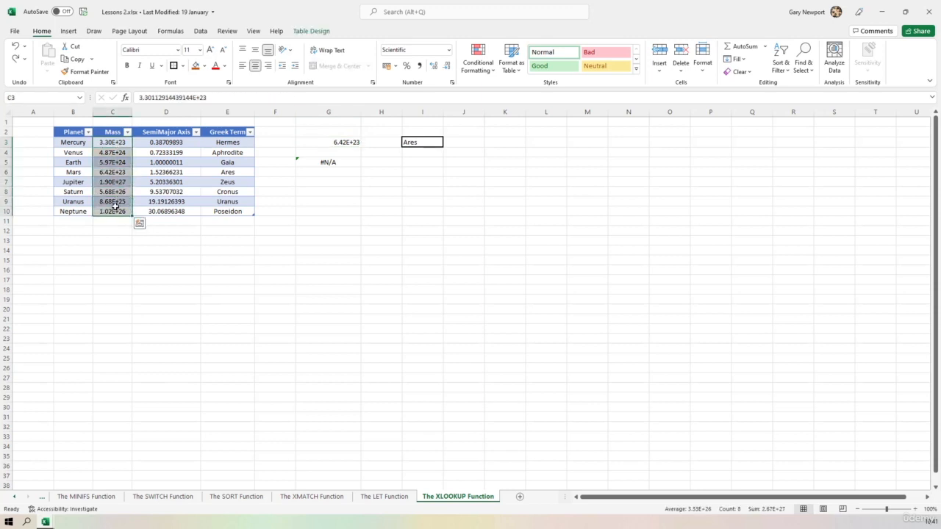
pyautogui.hotkey('ctrl', 'c')
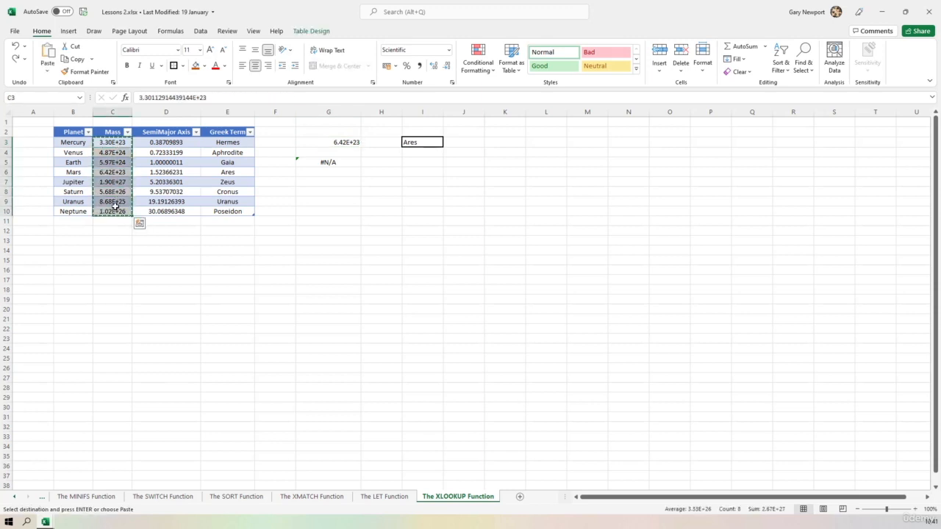
pyautogui.click(77, 320)
pyautogui.rightClick(78, 319)
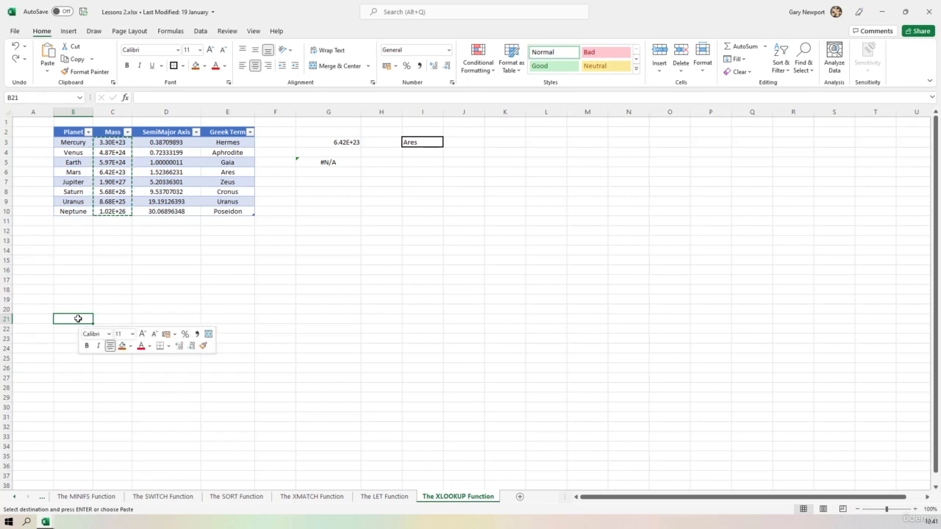
pyautogui.click(119, 111)
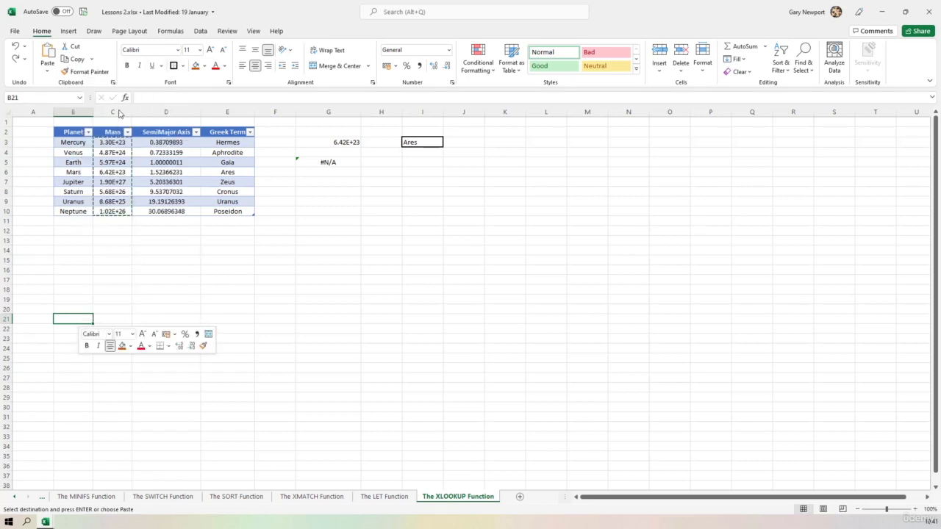
pyautogui.click(449, 50)
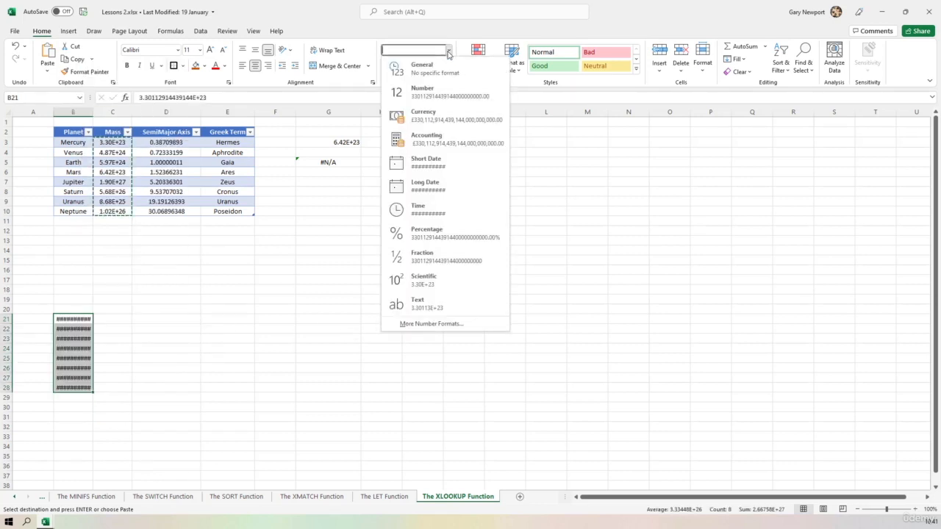
pyautogui.click(425, 280)
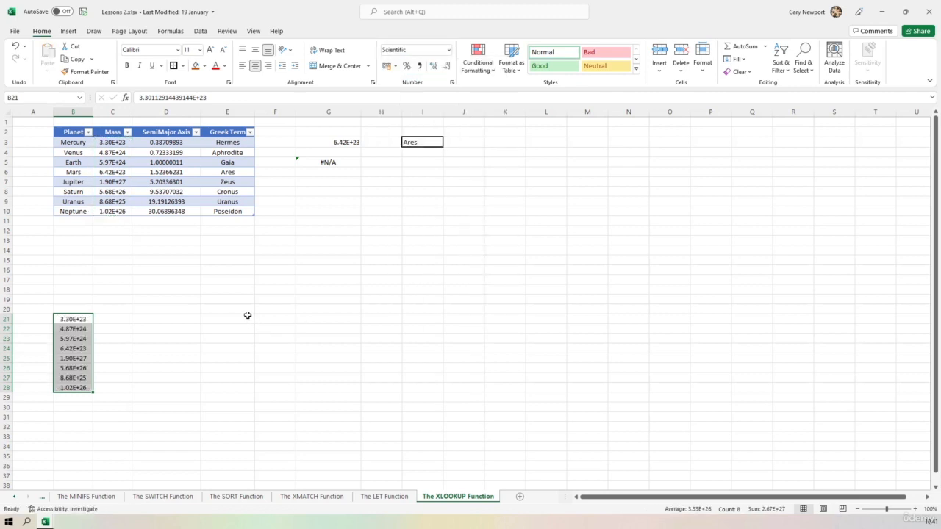
# Step: Copy the table's Greek Term entries and paste them as values only into P2:P9
pyautogui.moveTo(228, 142); pyautogui.dragTo(226, 212)
pyautogui.hotkey('ctrl', 'c')
pyautogui.click(706, 131)
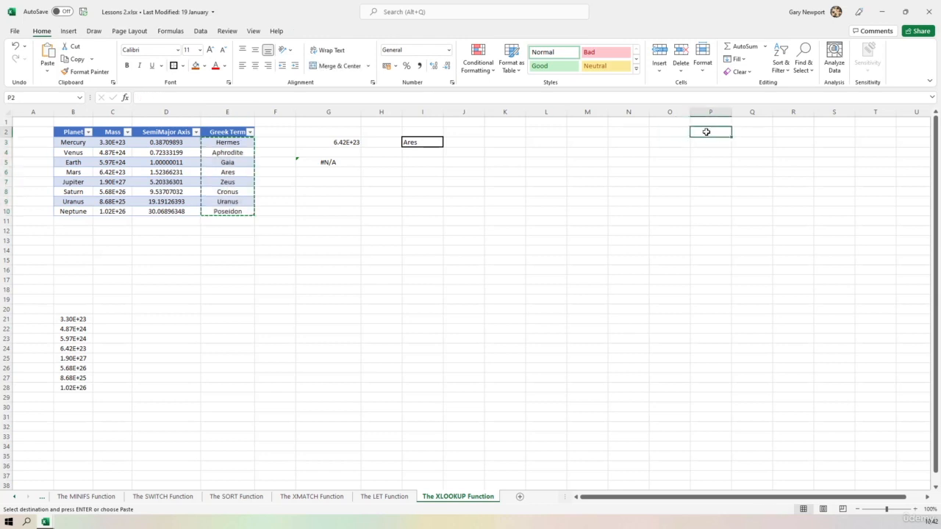
pyautogui.rightClick(705, 132)
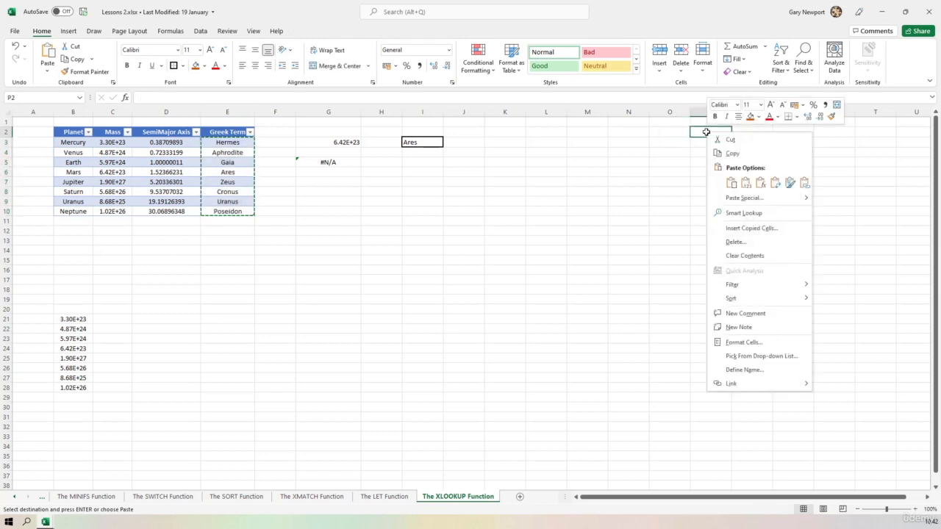
pyautogui.click(743, 184)
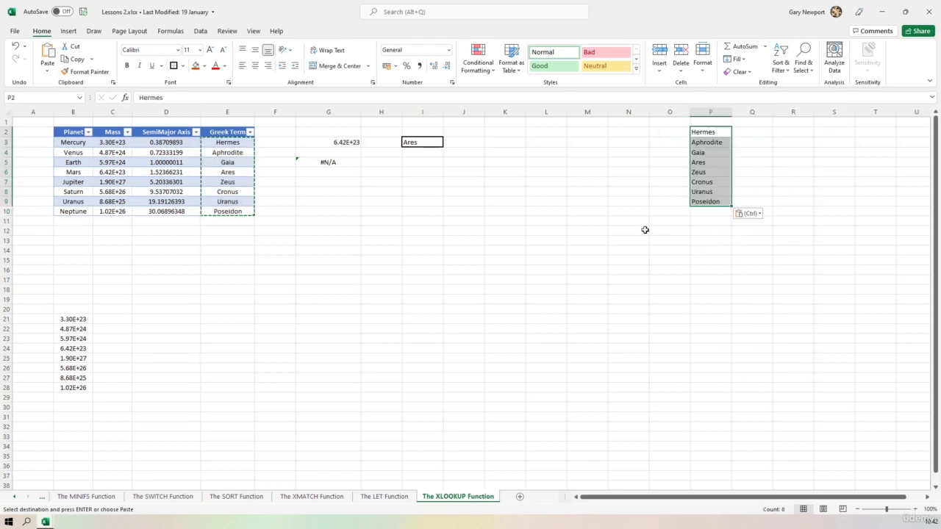
# Step: Change the XLOOKUP formula in G3 to use P2:P9 as lookup array and B21:B28 as return array
pyautogui.click(332, 142)
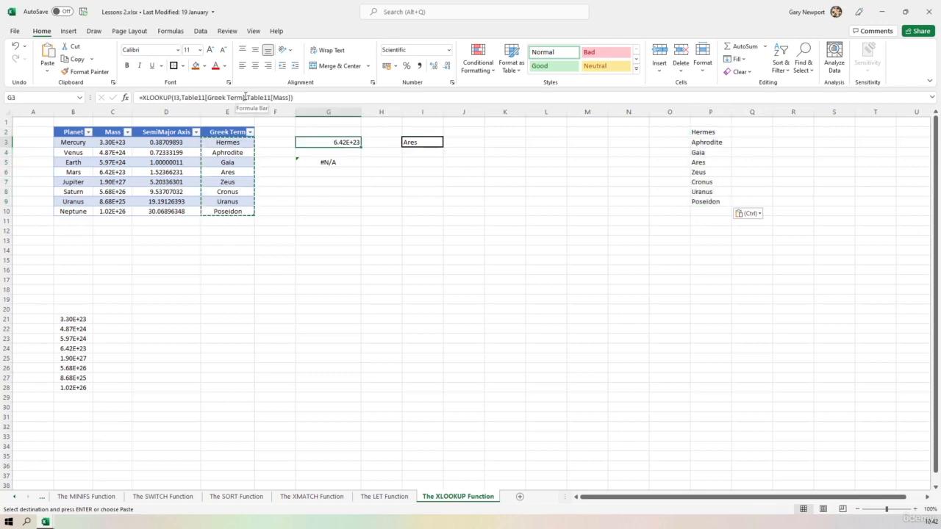
pyautogui.moveTo(243, 97); pyautogui.dragTo(193, 98)
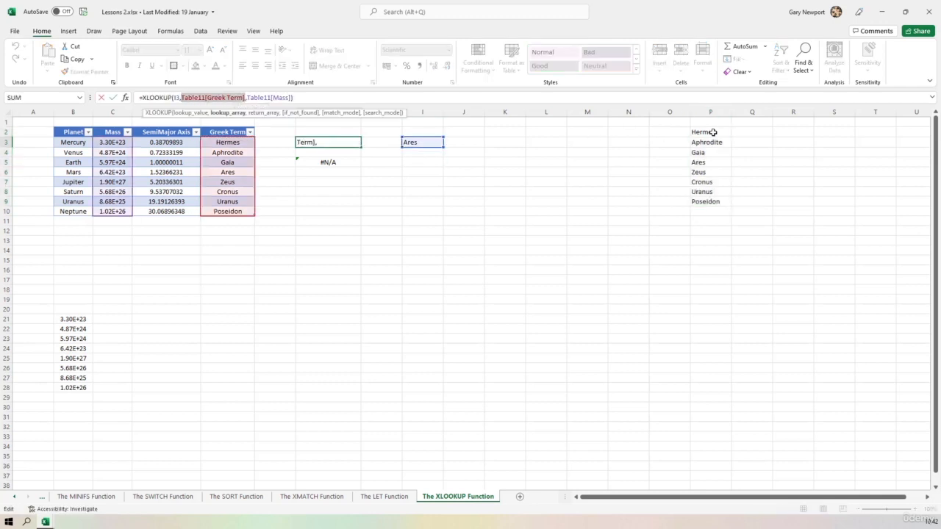
pyautogui.moveTo(714, 133); pyautogui.dragTo(720, 201)
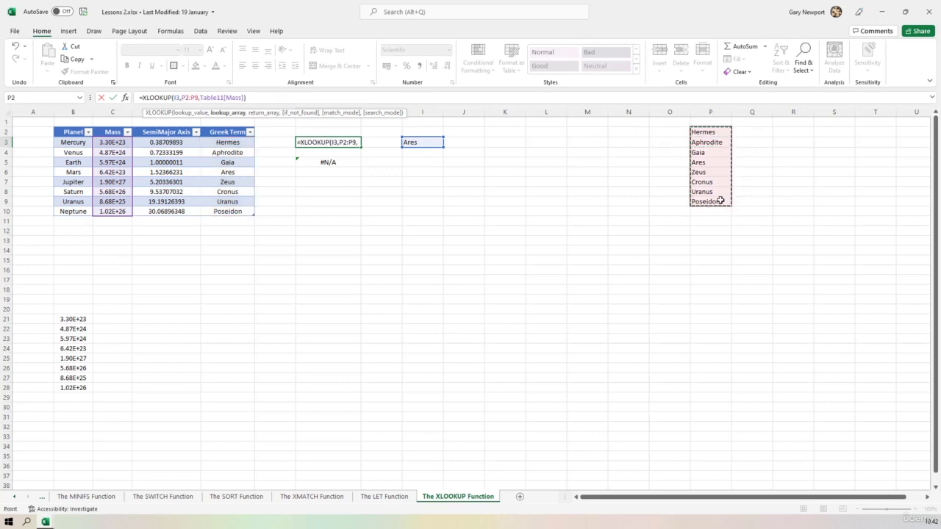
pyautogui.moveTo(243, 97); pyautogui.dragTo(200, 97)
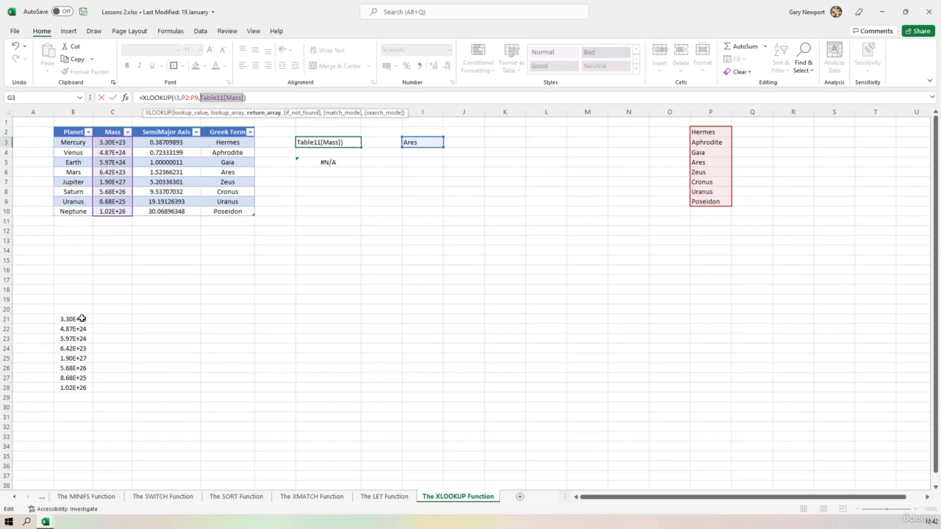
pyautogui.moveTo(83, 319); pyautogui.dragTo(83, 387)
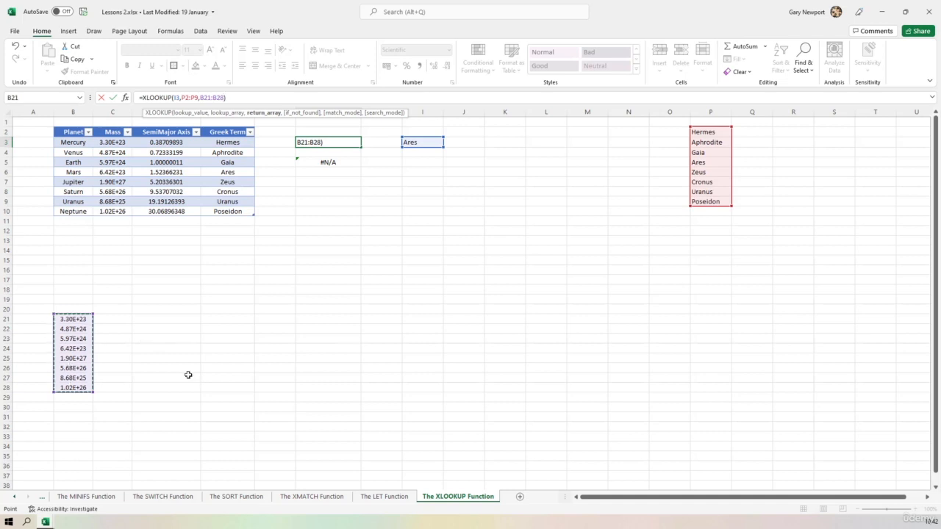
pyautogui.press('Return')
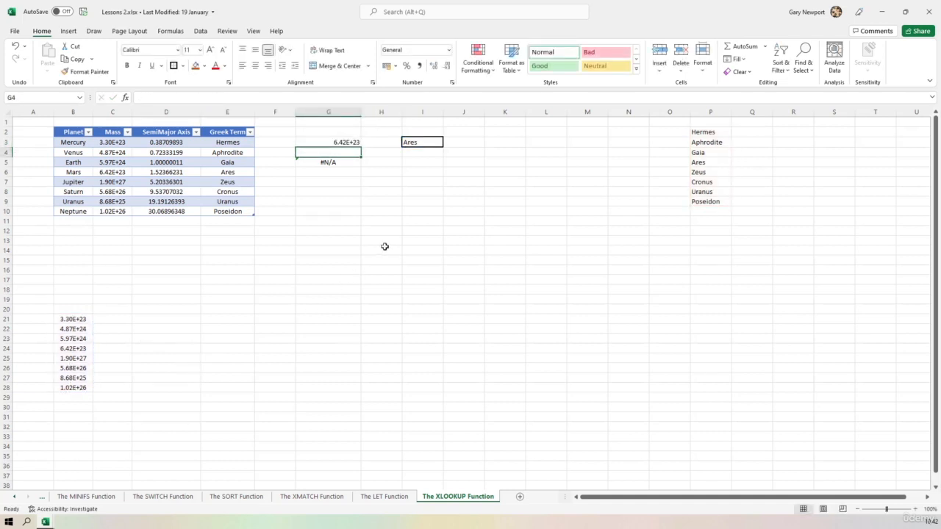